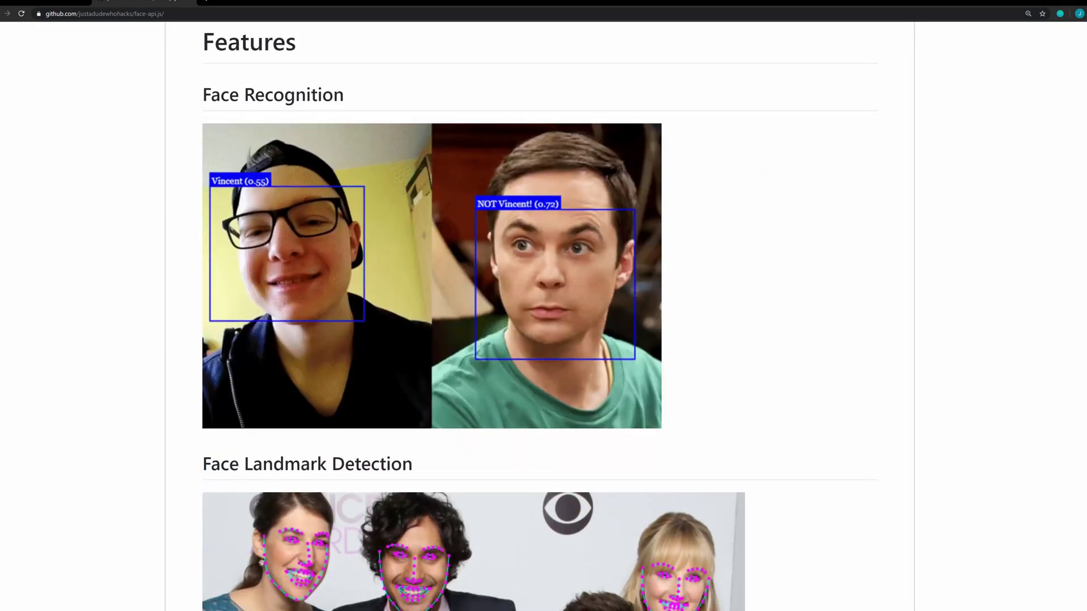
scroll(544, 340, down, 4)
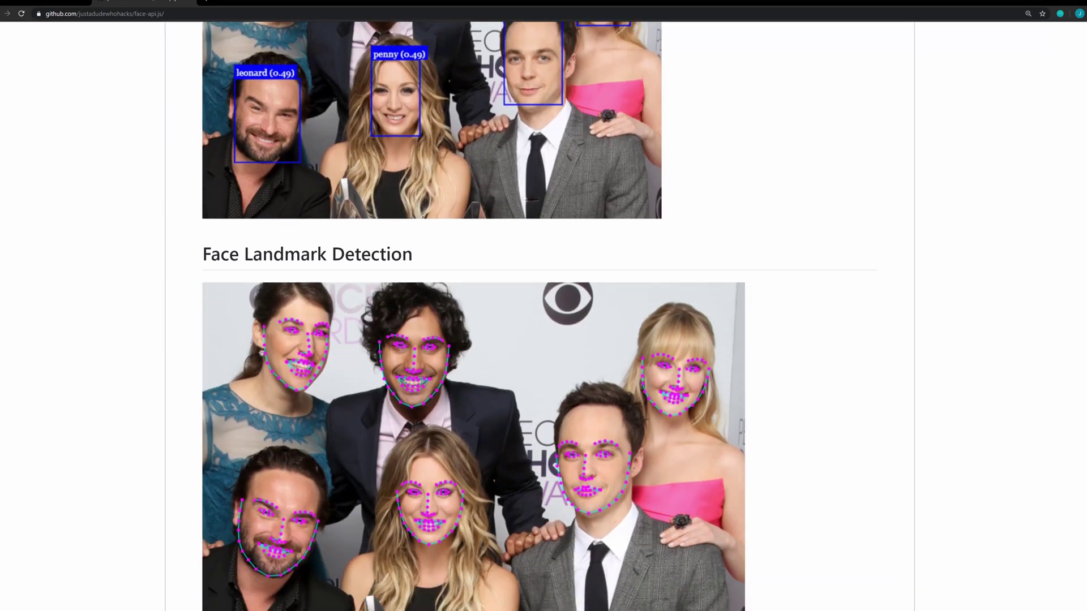